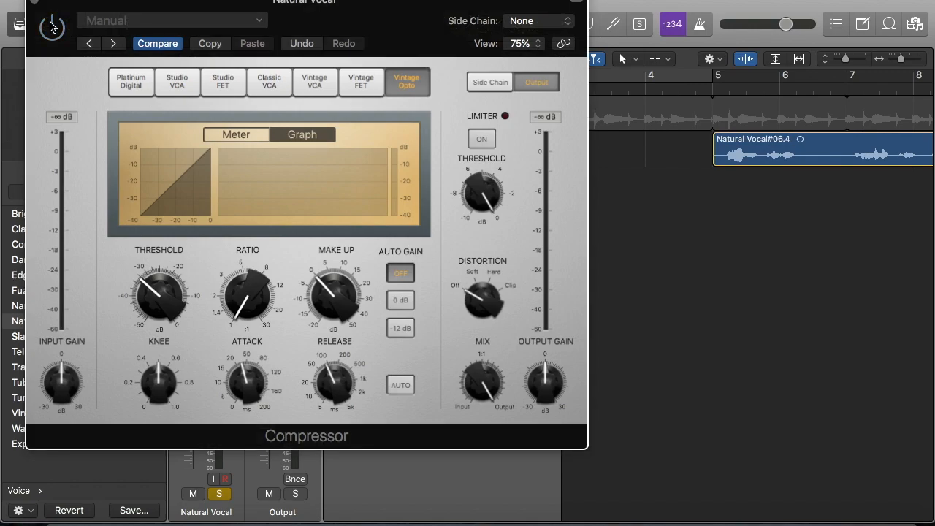
Play the Natural Vocal region from bar 5 with the compressor bypassed.
click(715, 92)
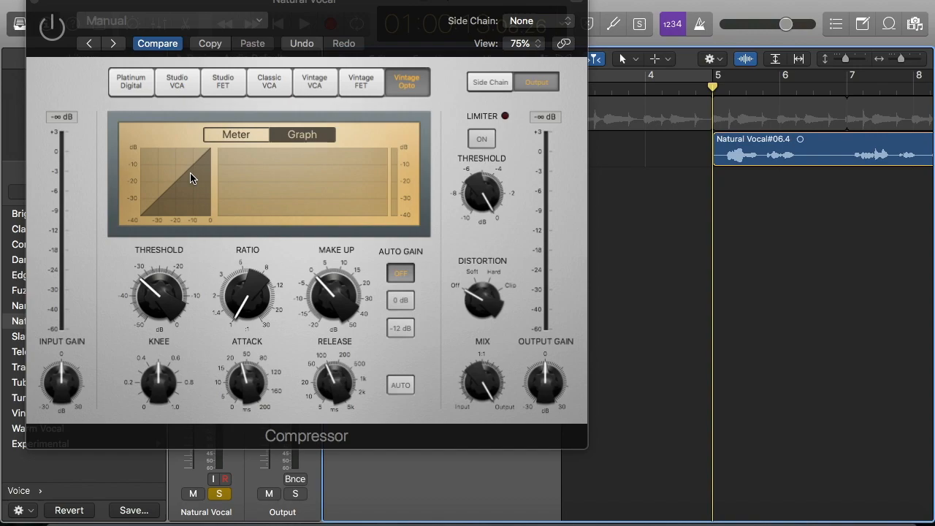
scroll(833, 284, right, 3)
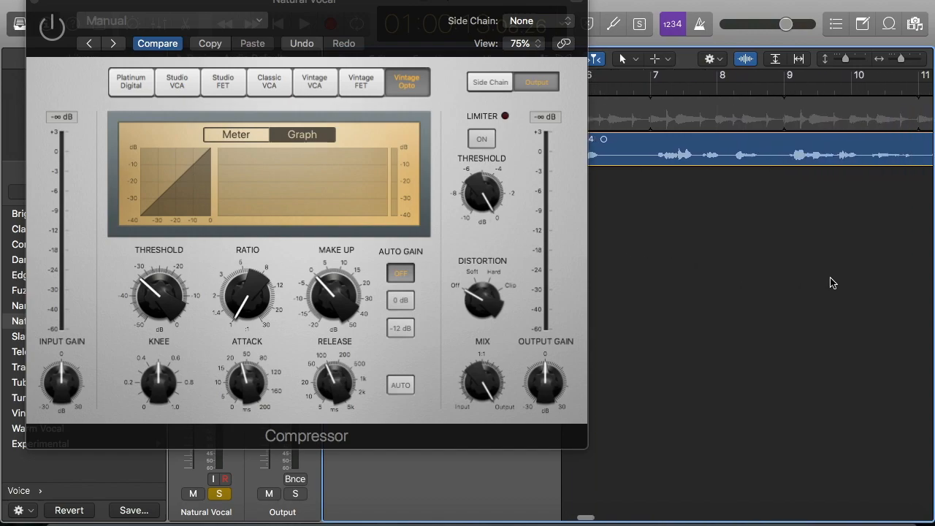
scroll(840, 285, left, 5)
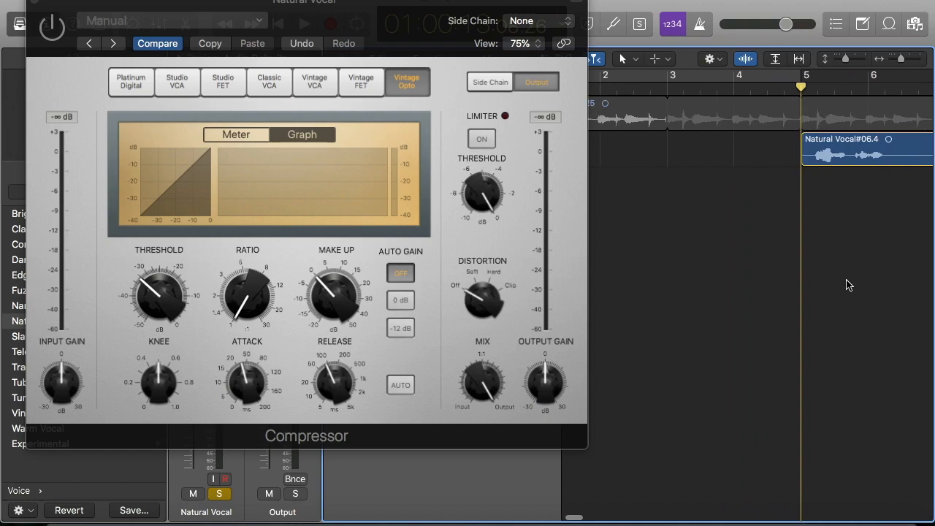
scroll(846, 285, right, 5)
scroll(851, 284, right, 2)
scroll(852, 284, left, 5)
scroll(855, 285, right, 3)
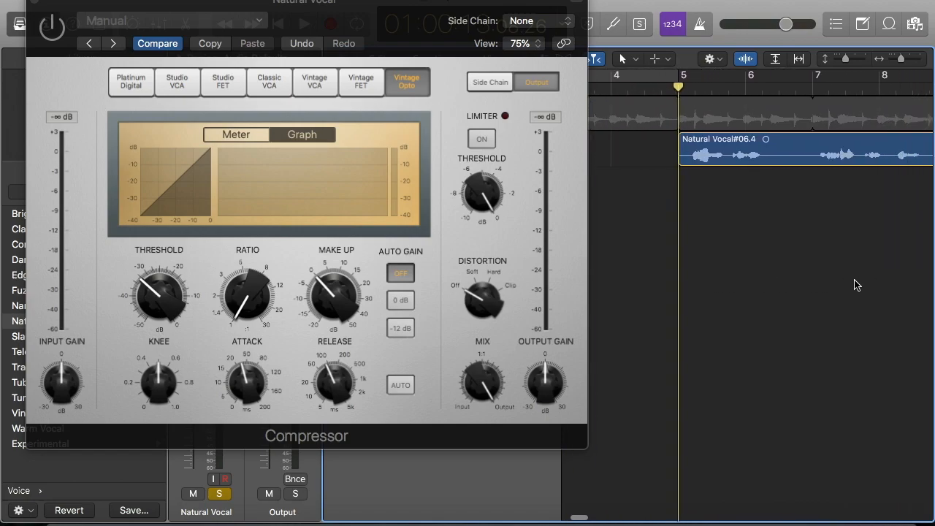
scroll(857, 285, left, 2)
scroll(857, 285, right, 2)
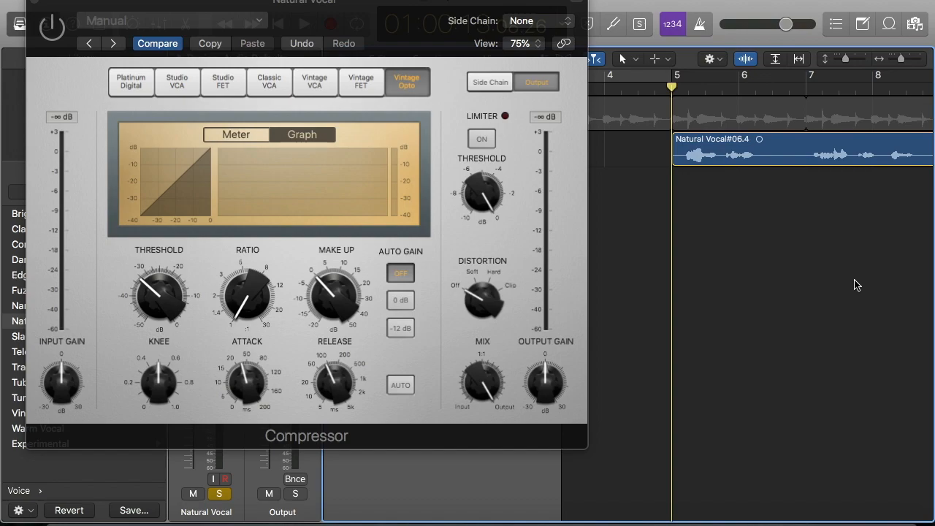
key(space)
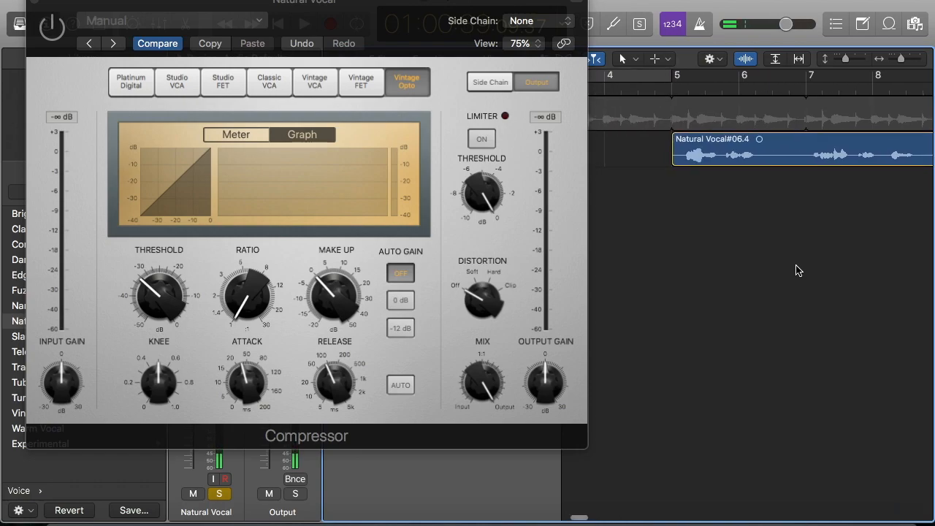
Return the playhead to bar 5 and view the compressor's Meter display before restoring the Graph display.
scroll(798, 271, right, 1)
click(656, 91)
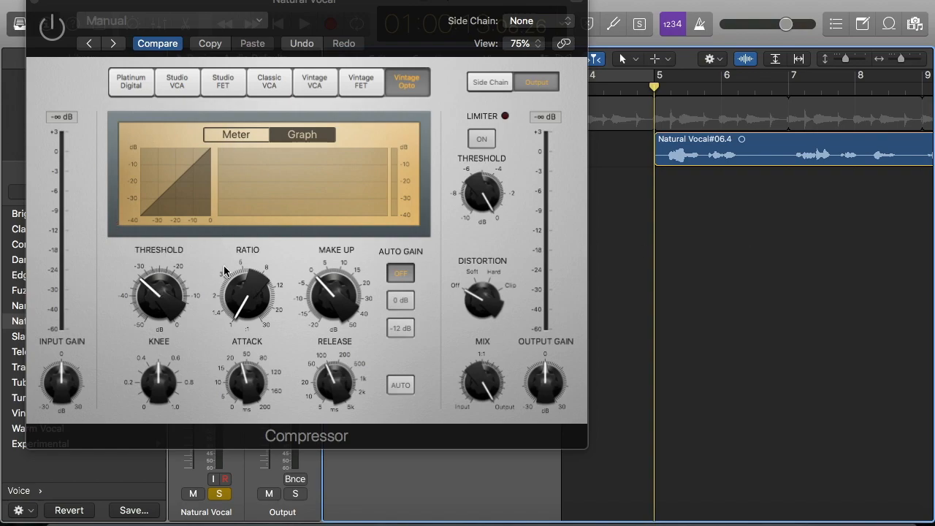
click(237, 138)
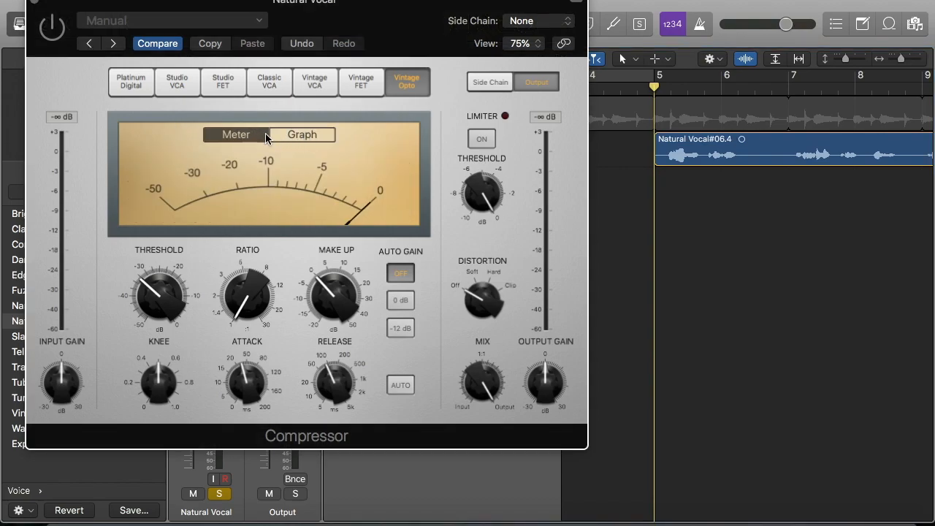
click(315, 136)
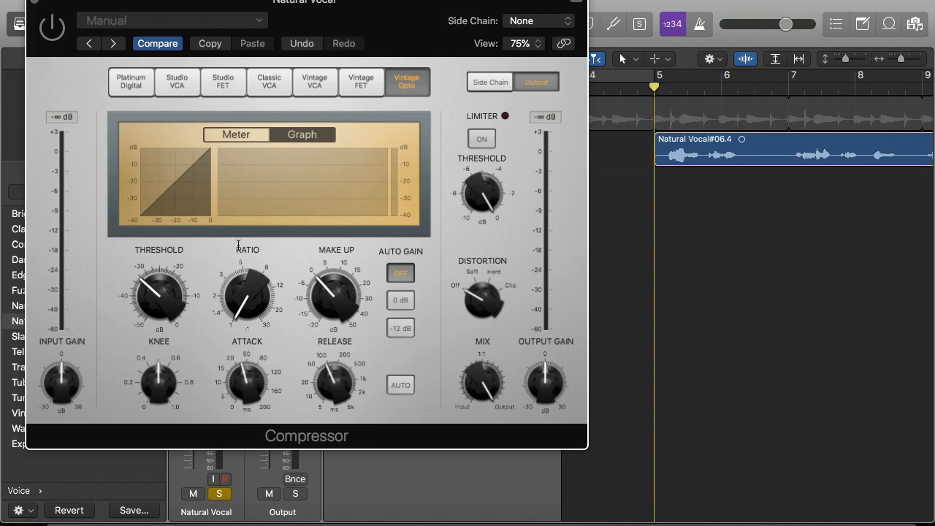
Try the ratio control, raise the threshold to 0.0 dB and put the ratio back at 1:1.
mouse_move(248, 293)
mouse_move(143, 263)
mouse_move(234, 276)
mouse_move(242, 318)
mouse_down()
mouse_move(233, 147)
mouse_move(218, 270)
mouse_move(241, 301)
mouse_up()
mouse_move(257, 288)
drag(249, 305, 241, 330)
drag(160, 309, 146, 205)
drag(241, 312, 223, 409)
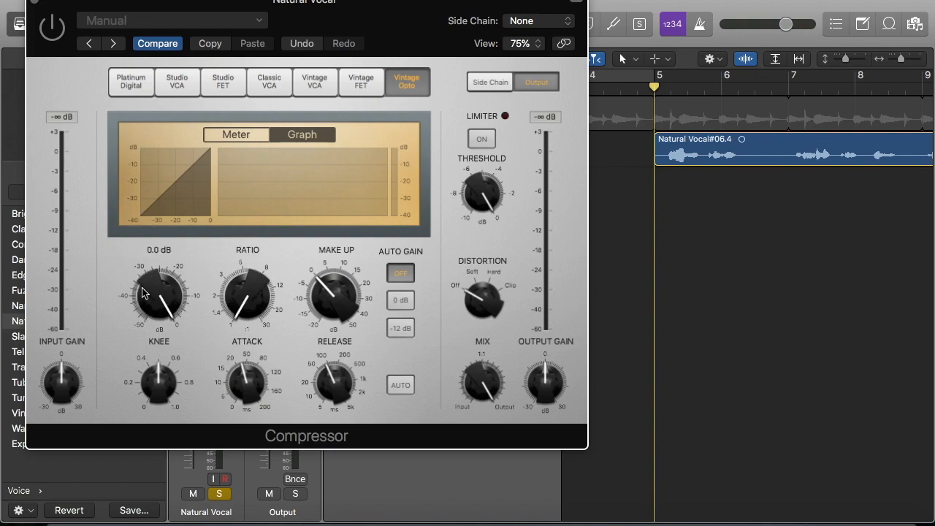
Lower the compressor's threshold to -25.5 dB.
drag(142, 288, 150, 347)
drag(158, 298, 160, 307)
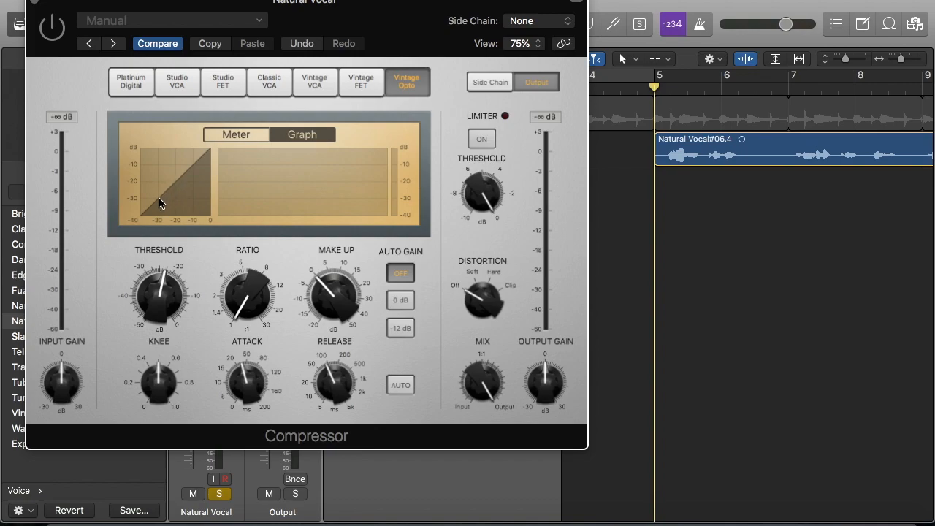
mouse_move(157, 288)
mouse_move(159, 296)
mouse_down()
mouse_move(156, 316)
mouse_move(155, 292)
mouse_move(168, 300)
mouse_move(165, 291)
mouse_up()
mouse_move(257, 305)
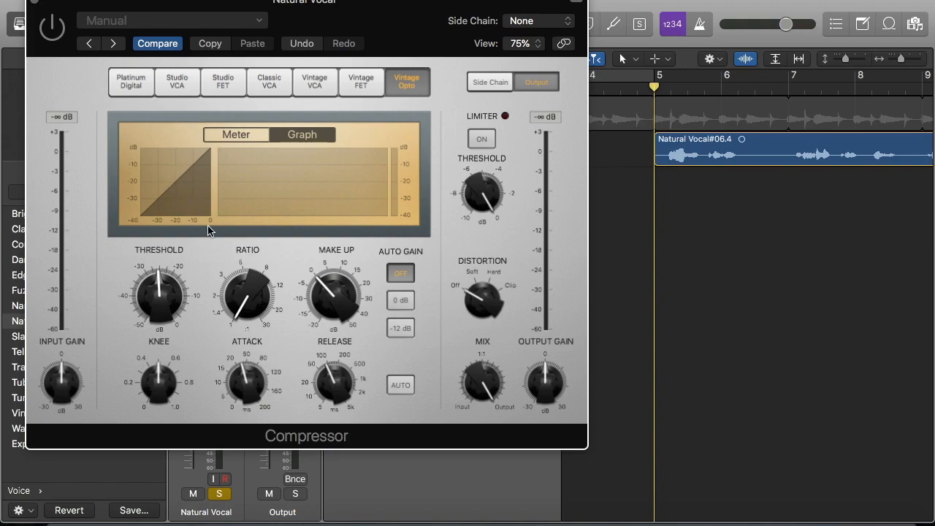
Raise the ratio to between 8:1 and 12:1 to bend the compression curve, and return it to 1:1.
drag(234, 286, 249, 184)
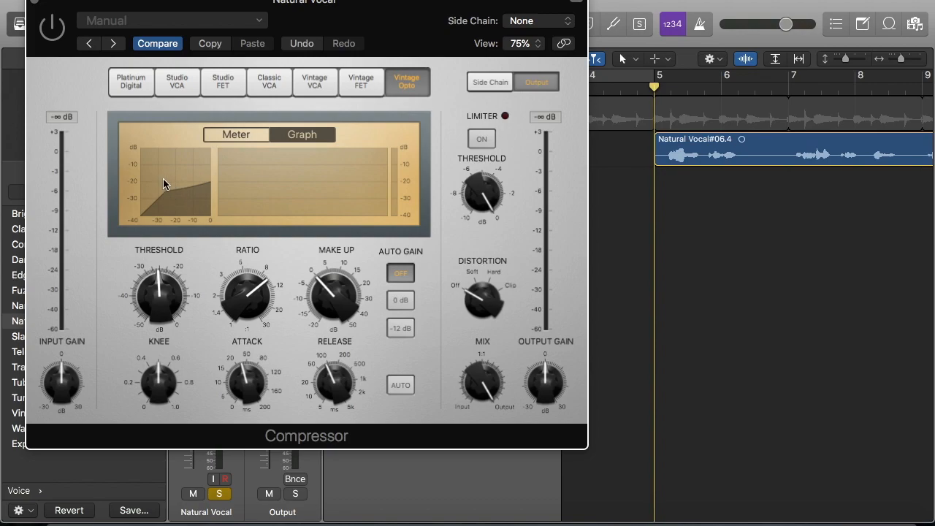
mouse_move(235, 315)
drag(239, 307, 231, 432)
mouse_move(165, 277)
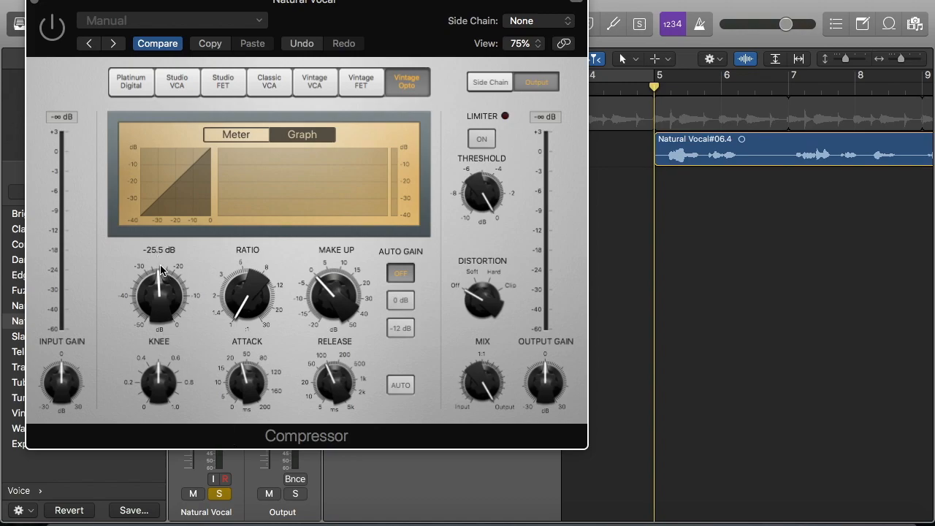
Set the compressor's threshold to -33.0 dB with the ratio at 1:1.
drag(156, 279, 157, 302)
drag(249, 301, 229, 311)
drag(232, 296, 228, 322)
Try lower and higher knee settings along with a raised ratio, and return the knee to 0.5.
mouse_move(171, 384)
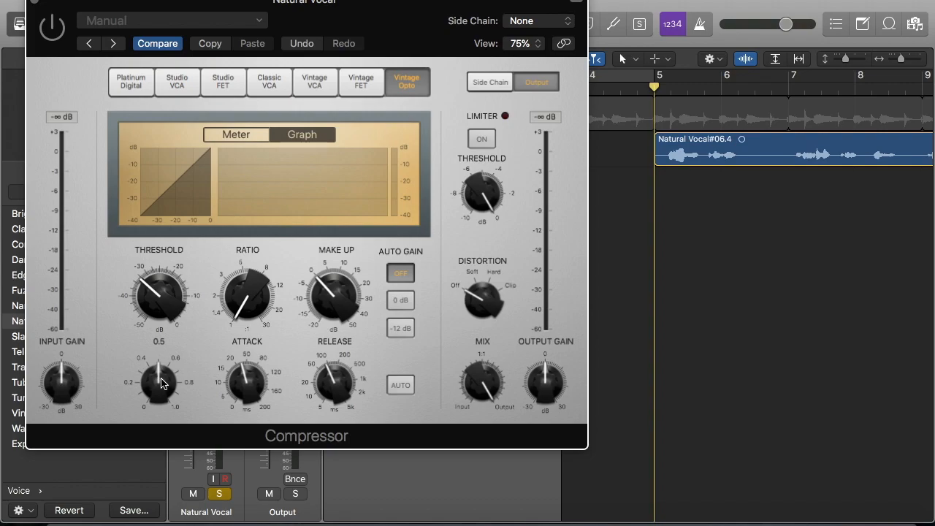
drag(162, 384, 155, 462)
drag(247, 335, 249, 301)
drag(162, 387, 181, 273)
drag(236, 292, 237, 239)
drag(159, 383, 159, 416)
Raise the ratio to about 5:1, play the vocal with the compressor bypassed, and return to bar 5.
drag(246, 304, 245, 228)
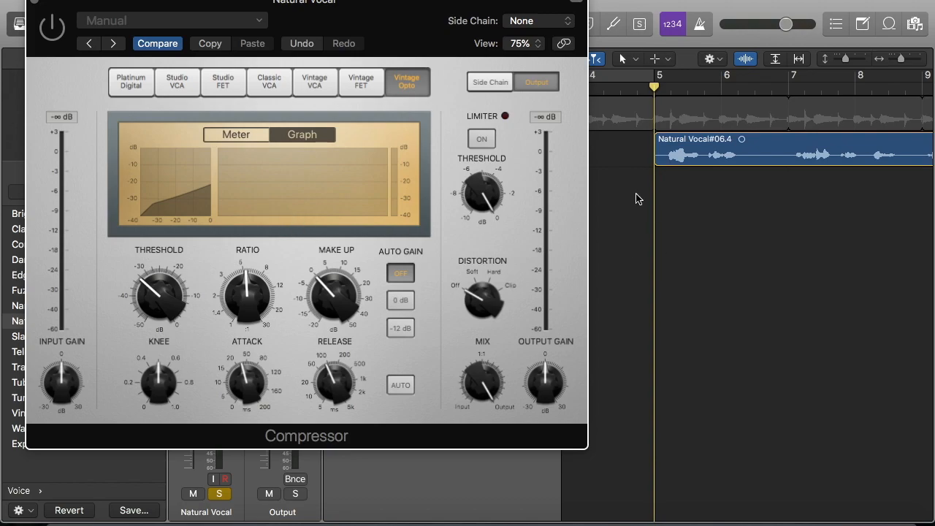
key(space)
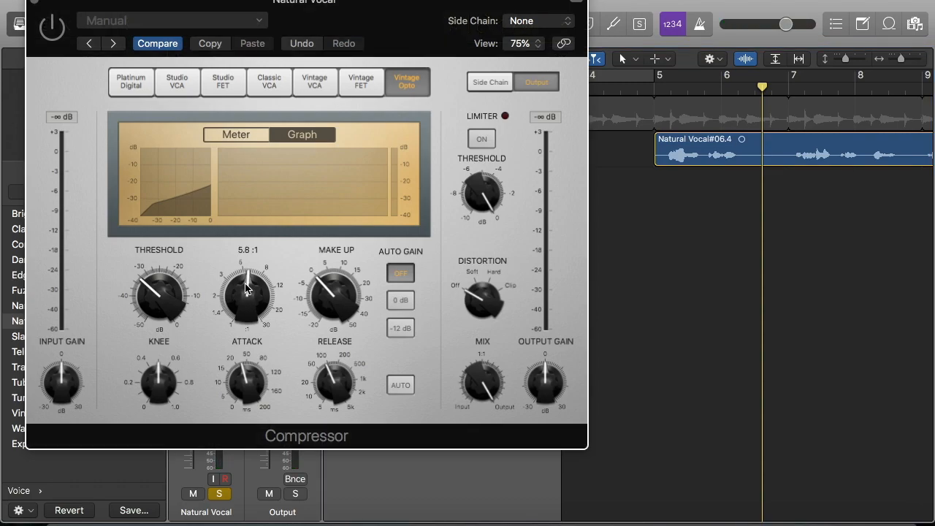
click(656, 87)
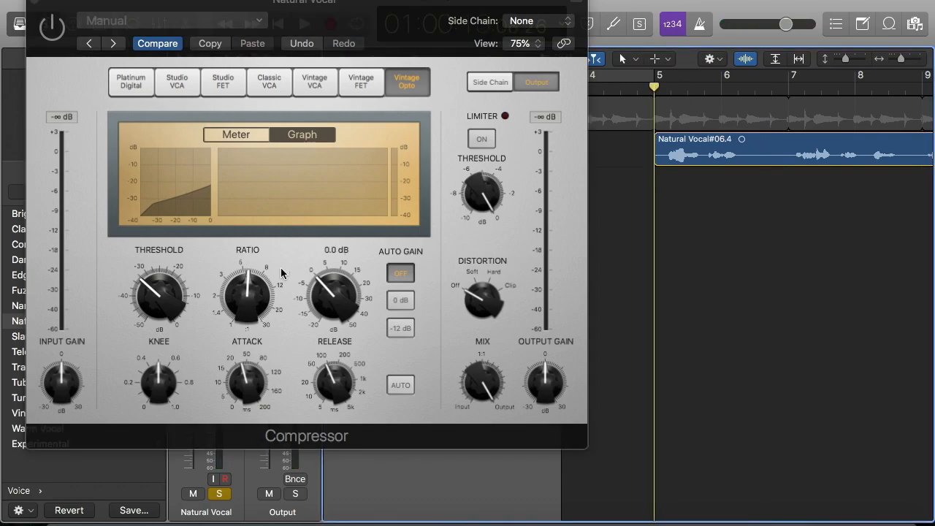
Raise the ratio to just under 8:1, enable the compressor and play the vocal from bar 5.
drag(242, 296, 244, 293)
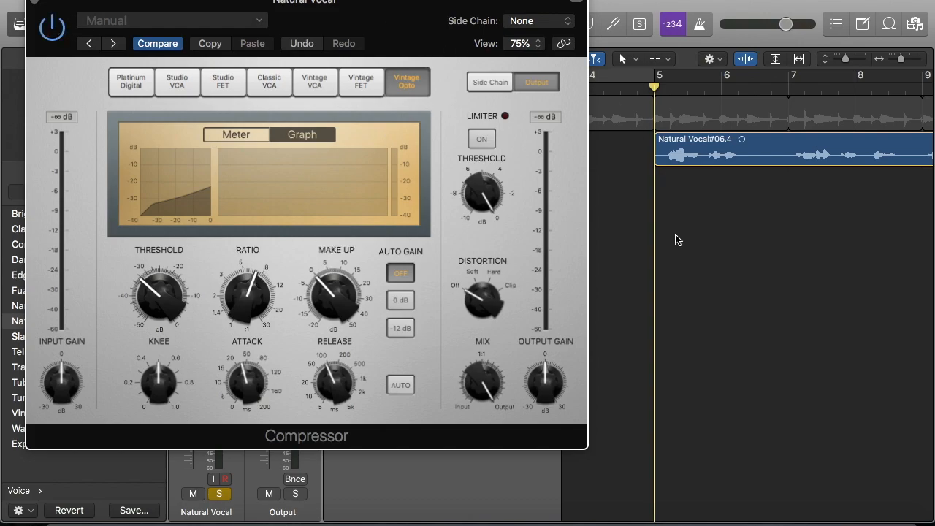
key(space)
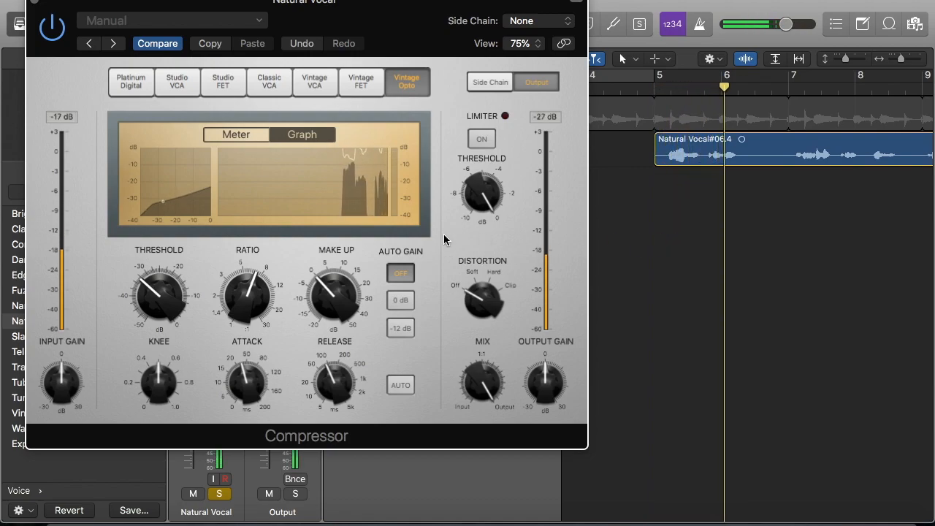
mouse_move(355, 271)
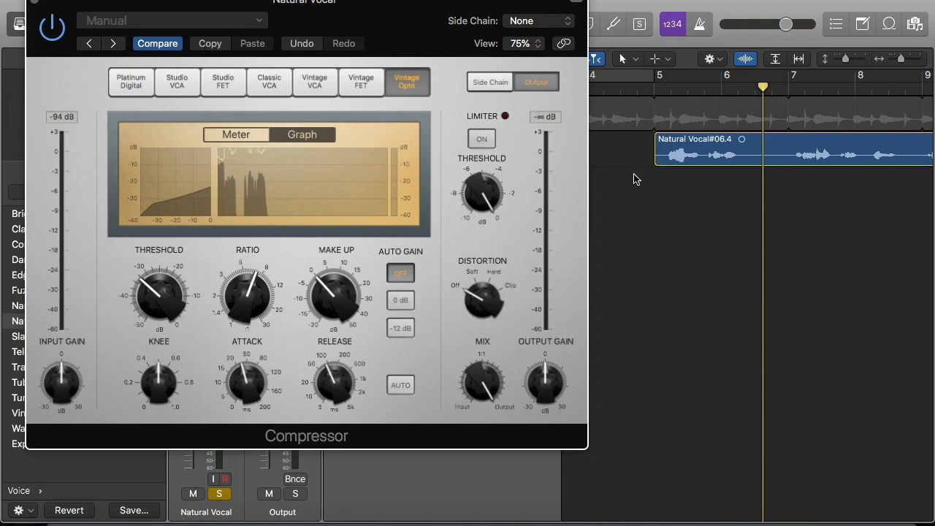
mouse_move(245, 293)
mouse_move(163, 356)
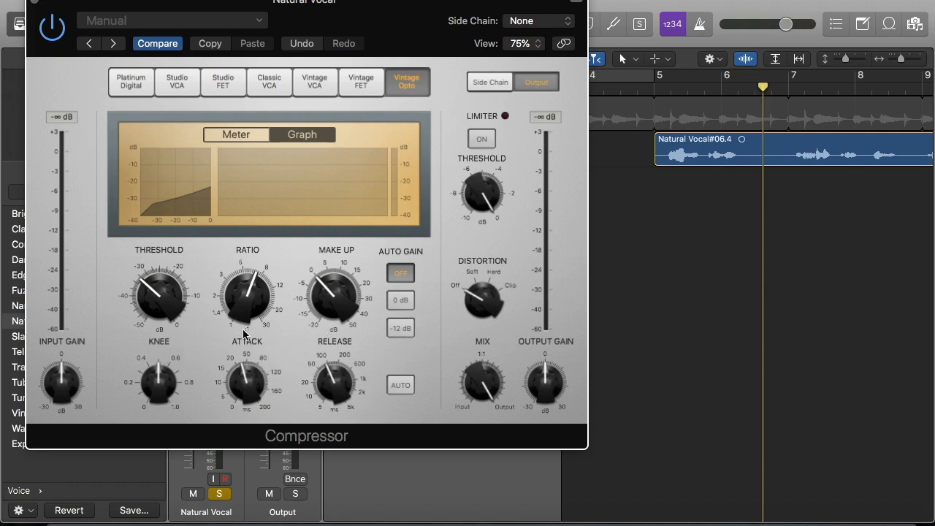
mouse_move(224, 373)
Return the playhead to bar 5 and listen to a longer passage of the compressed vocal.
click(656, 91)
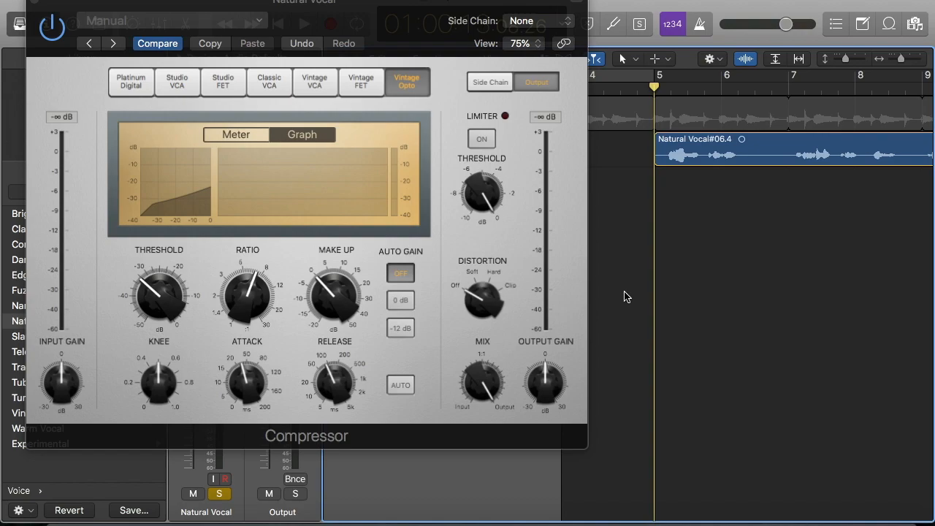
drag(321, 374, 318, 366)
key(space)
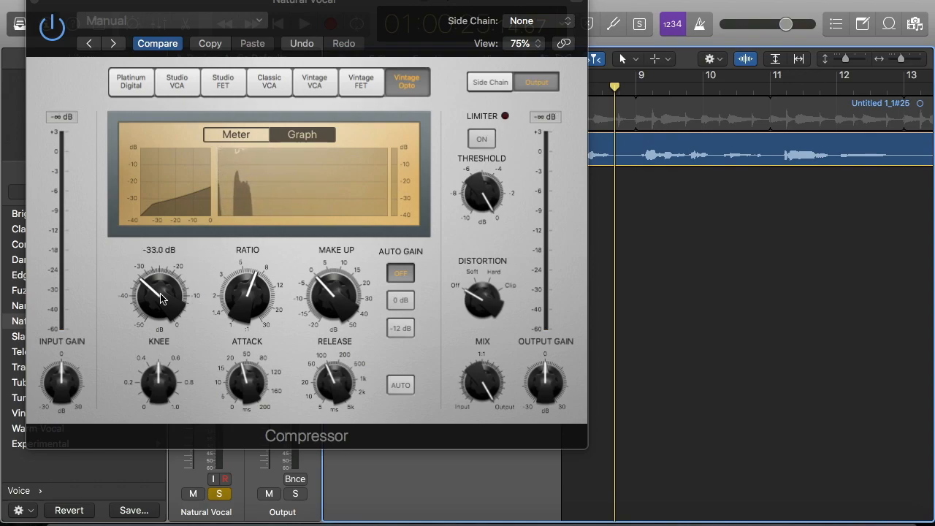
Lower the ratio to about 3.5:1 and replay the opening of the vocal from bar 5.
mouse_move(251, 296)
drag(251, 296, 254, 321)
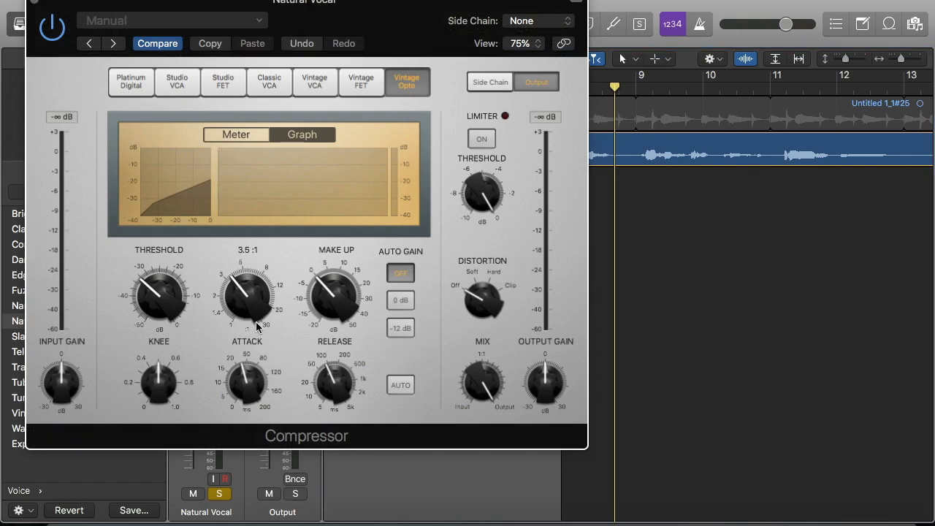
scroll(642, 256, left, 10)
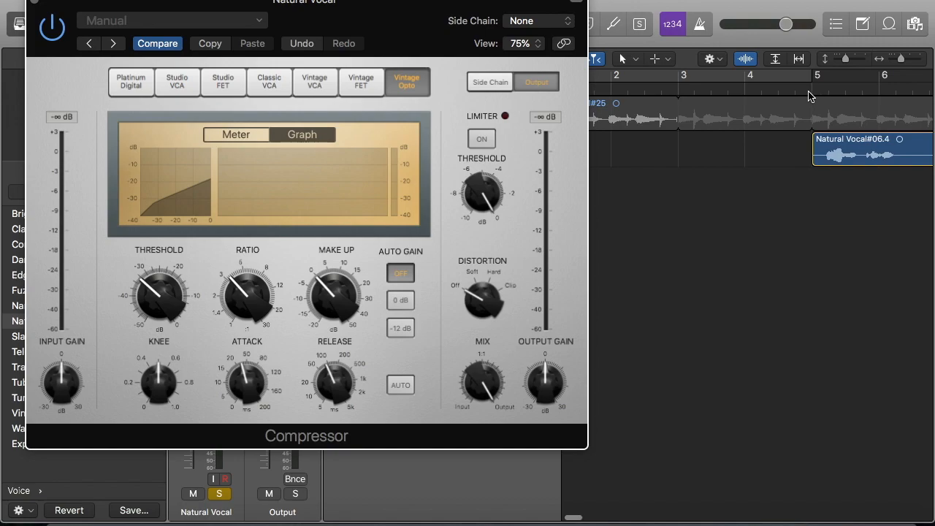
click(809, 94)
key(space)
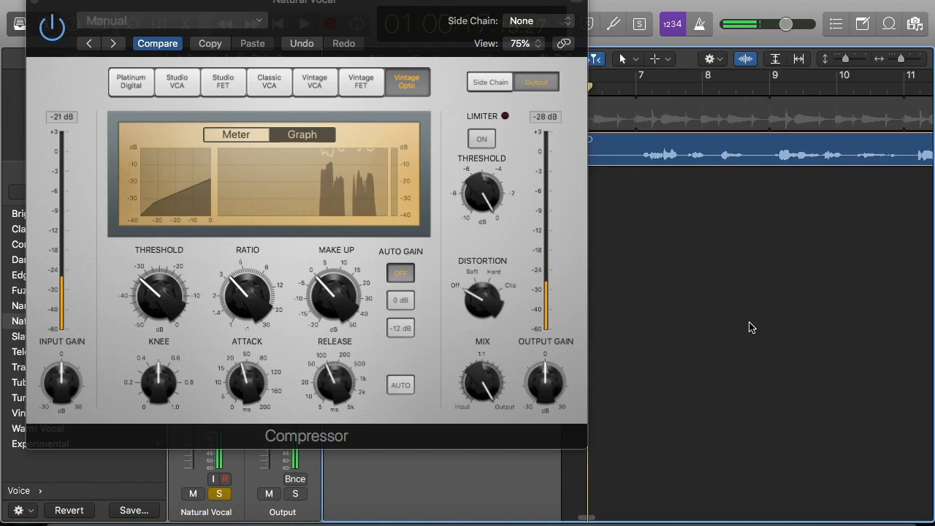
key(space)
Set the attack to about 100 ms and the release to 880.0 ms, and play the vocal from its start.
mouse_move(243, 372)
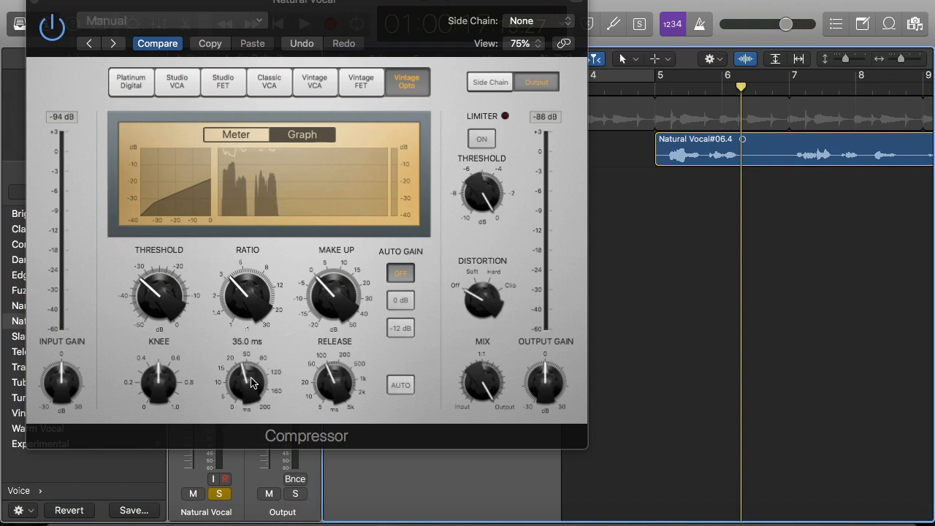
mouse_move(242, 400)
mouse_down()
mouse_move(247, 381)
mouse_move(236, 361)
mouse_move(236, 387)
mouse_up()
drag(236, 391, 234, 372)
drag(328, 389, 319, 351)
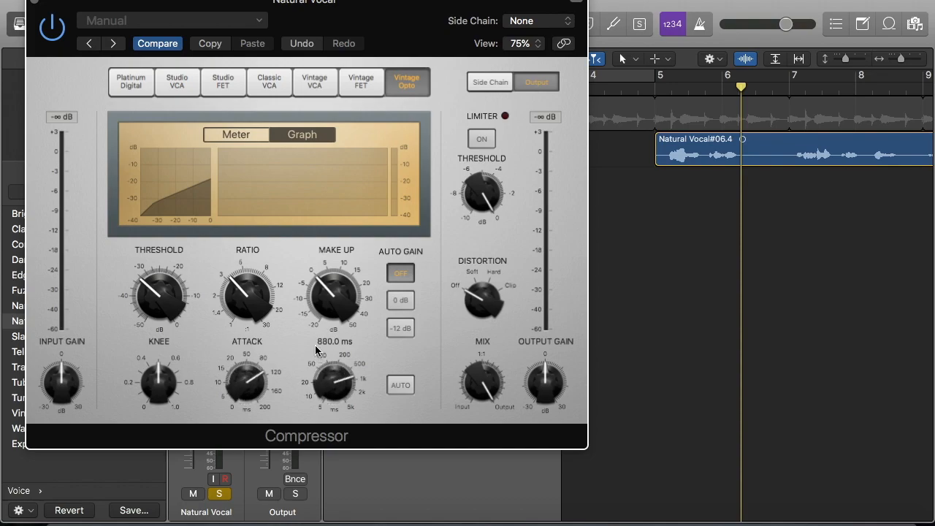
click(663, 94)
key(space)
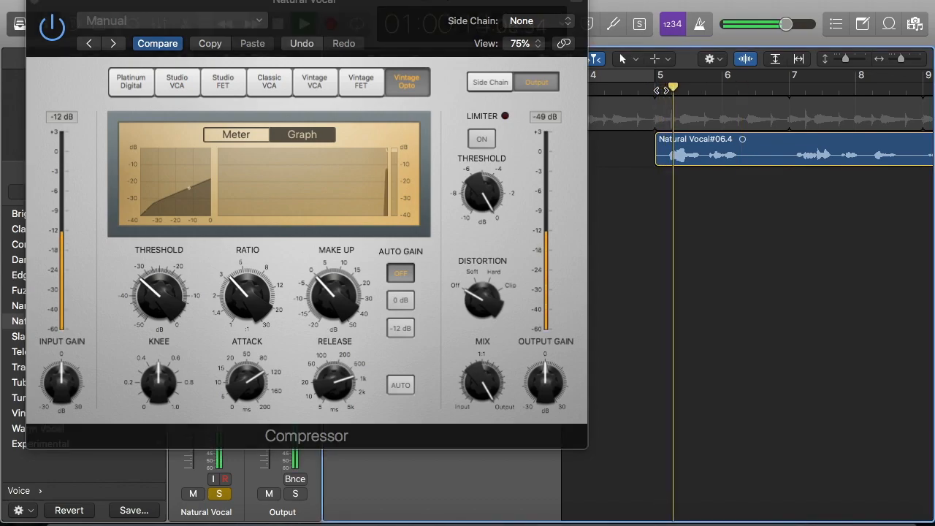